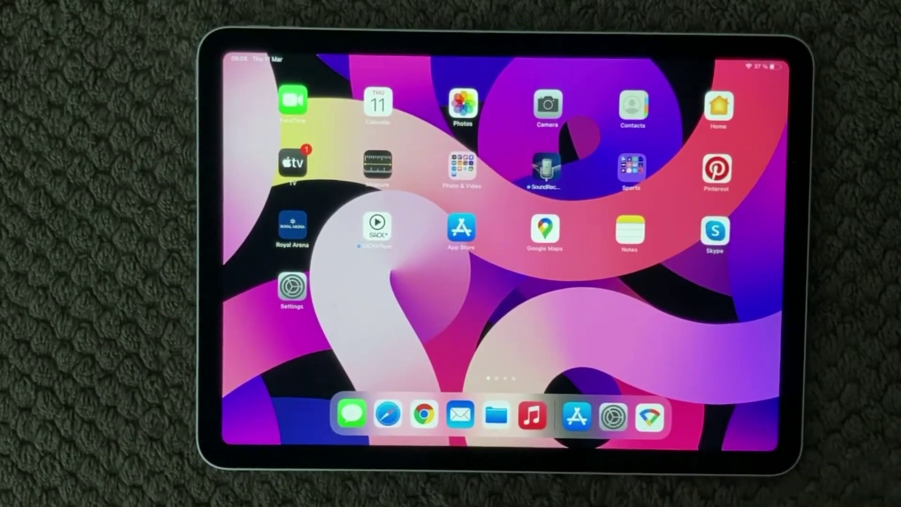
# Step: Browse through the additional Home Screen pages
pyautogui.moveTo(684, 314); pyautogui.dragTo(584, 331)
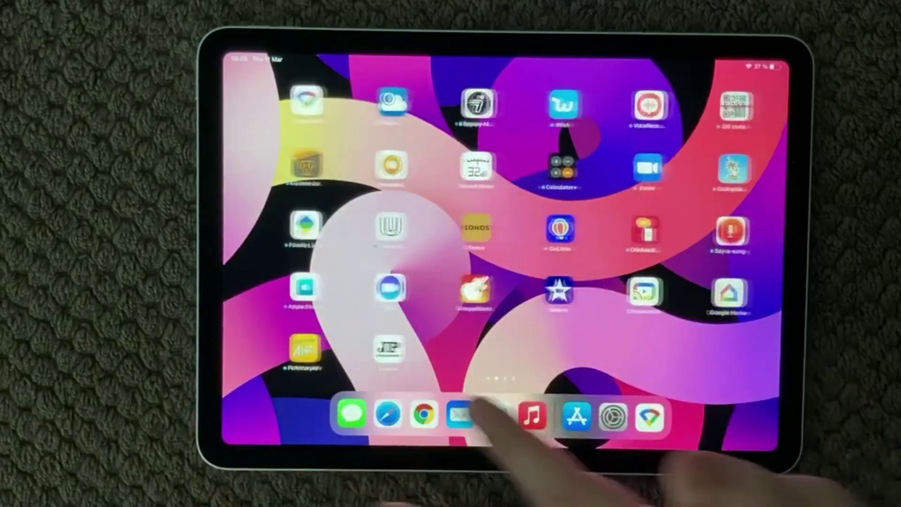
pyautogui.moveTo(640, 358); pyautogui.dragTo(507, 363)
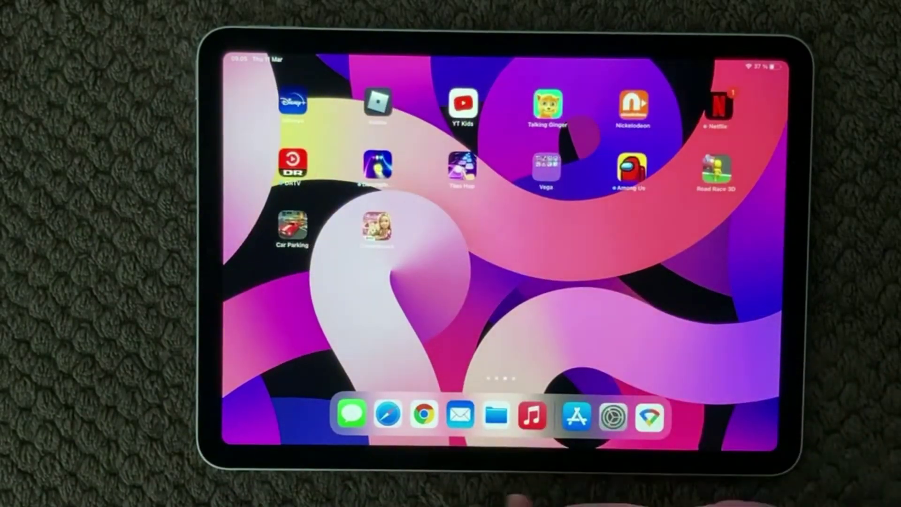
pyautogui.moveTo(543, 332)
pyautogui.mouseDown()
pyautogui.moveTo(486, 353)
pyautogui.moveTo(493, 378)
pyautogui.mouseUp()
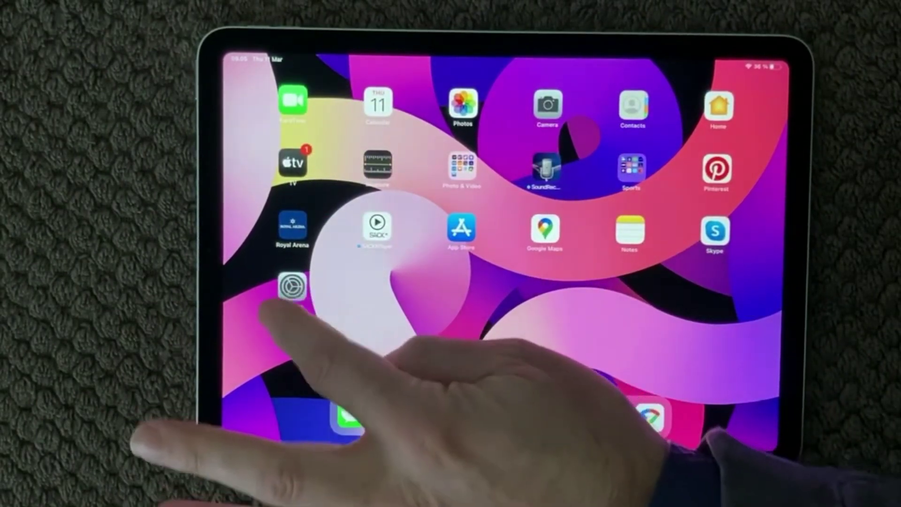
# Step: Launch Settings and view iPad Storage showing 28.1 GB of 64 GB used
pyautogui.click(292, 284)
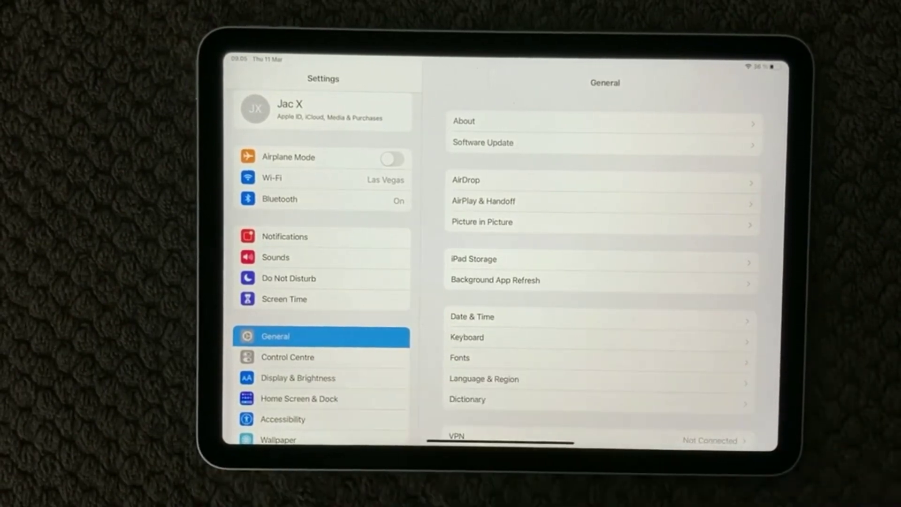
pyautogui.click(536, 260)
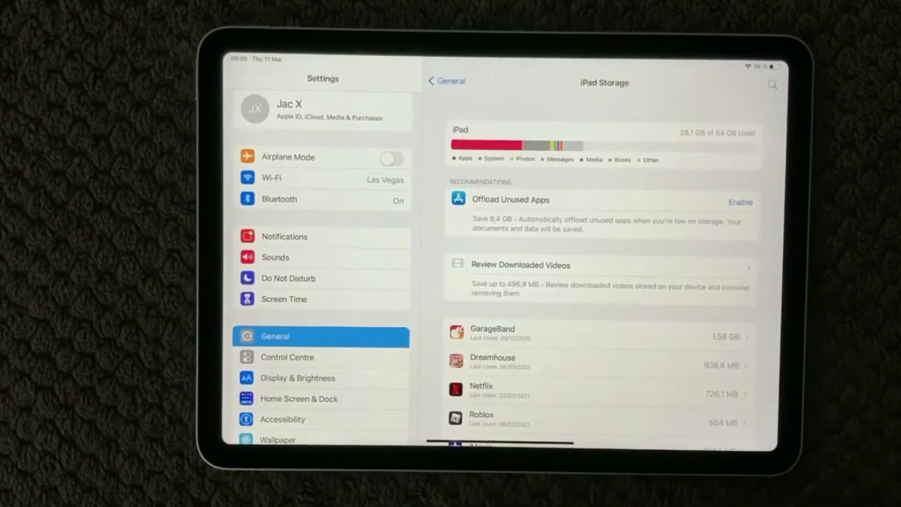
pyautogui.scroll(-3, 602, 317)
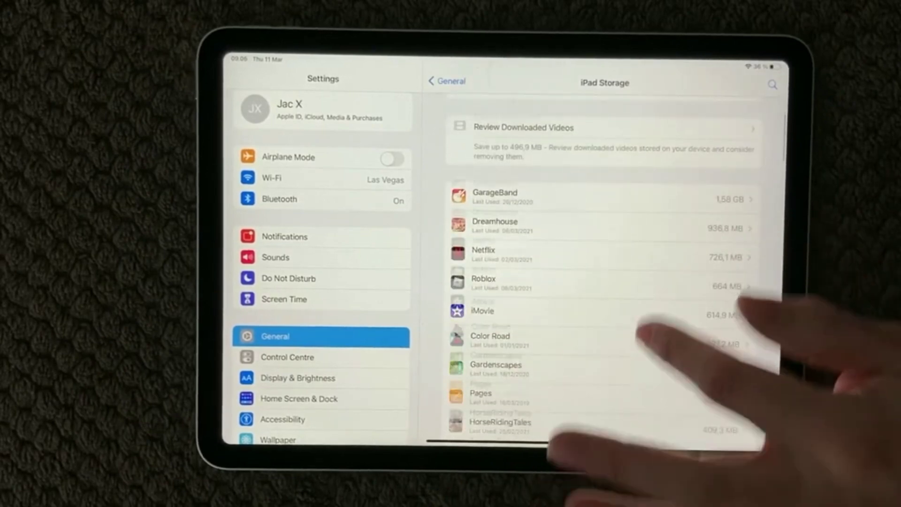
pyautogui.scroll(-3, 602, 282)
pyautogui.scroll(-3, 602, 282)
pyautogui.scroll(-3, 602, 281)
pyautogui.scroll(-3, 602, 282)
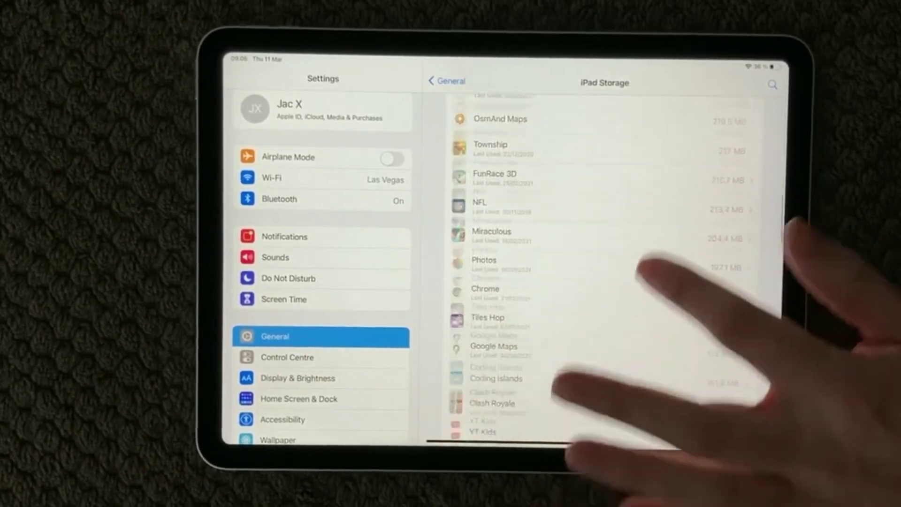
pyautogui.scroll(-3, 602, 282)
pyautogui.scroll(-3, 602, 282)
pyautogui.scroll(-3, 602, 282)
pyautogui.scroll(2, 603, 282)
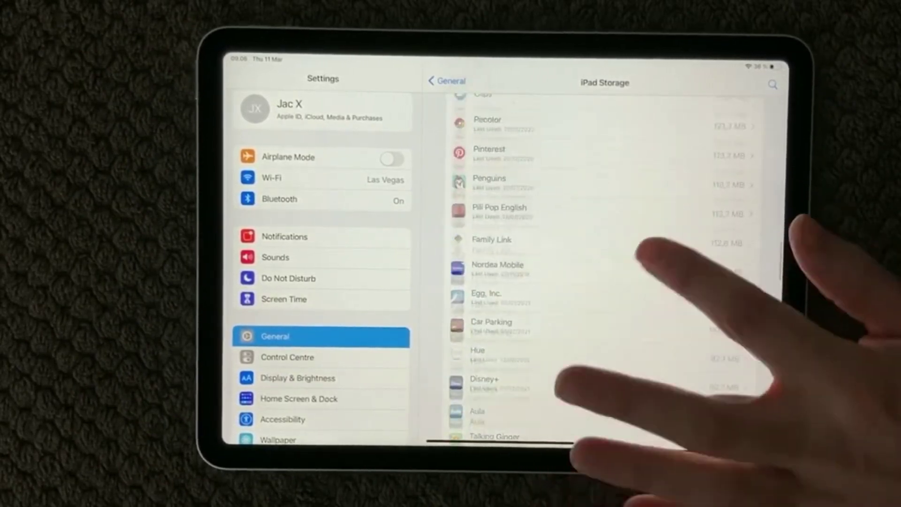
pyautogui.scroll(5, 620, 297)
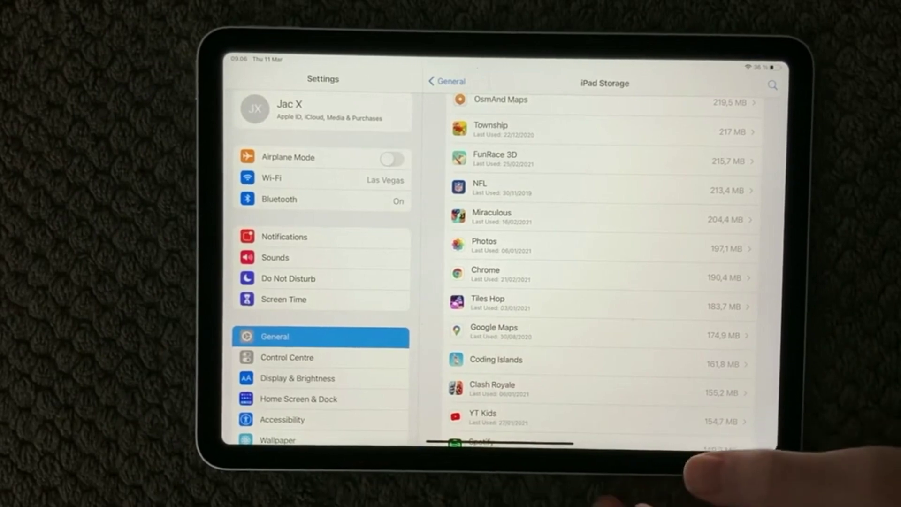
pyautogui.scroll(3, 607, 321)
pyautogui.scroll(3, 613, 324)
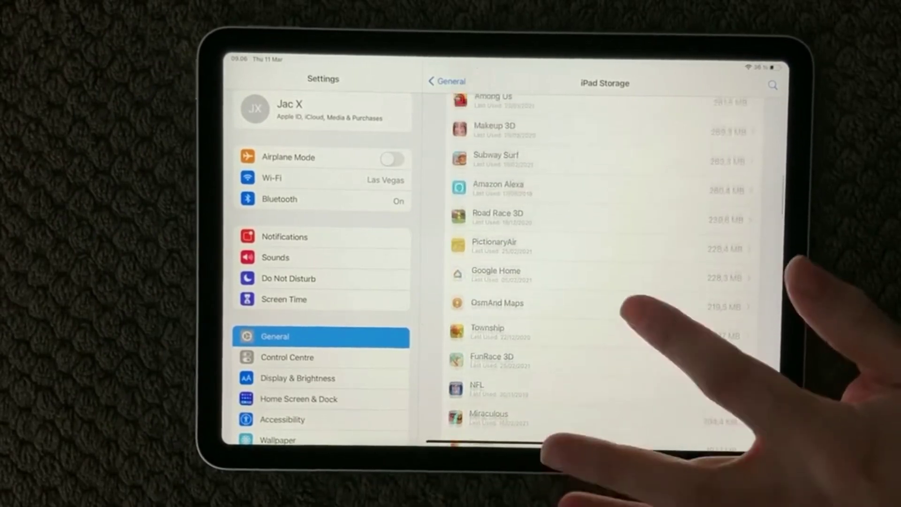
pyautogui.scroll(3, 613, 324)
pyautogui.scroll(3, 619, 324)
pyautogui.scroll(5, 633, 324)
pyautogui.scroll(3, 740, 303)
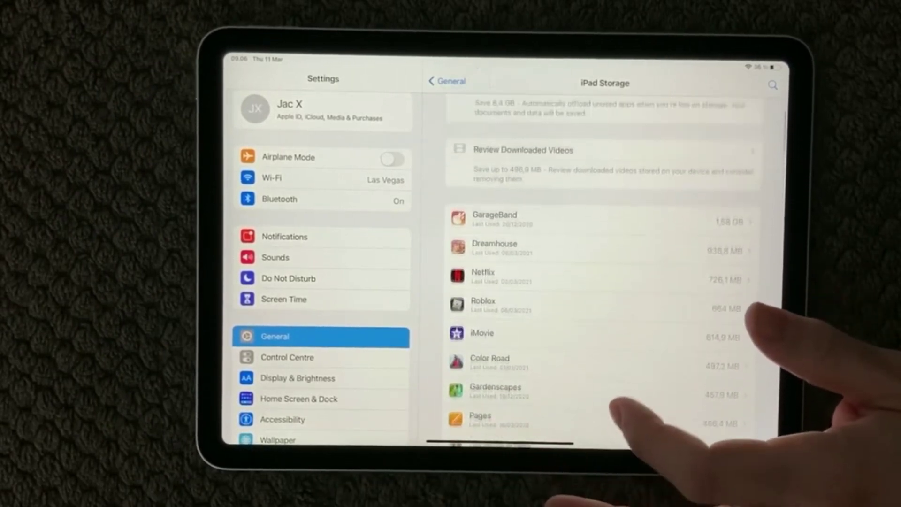
pyautogui.scroll(2, 739, 310)
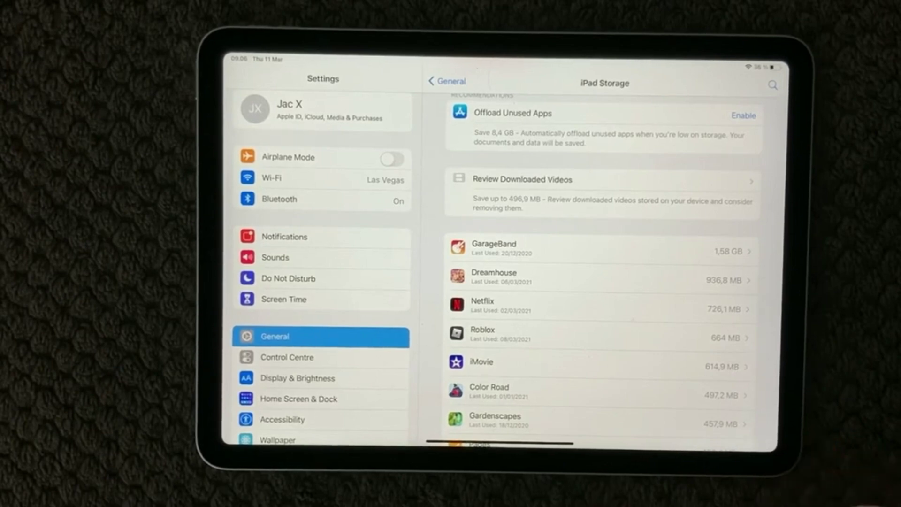
pyautogui.scroll(3, 704, 381)
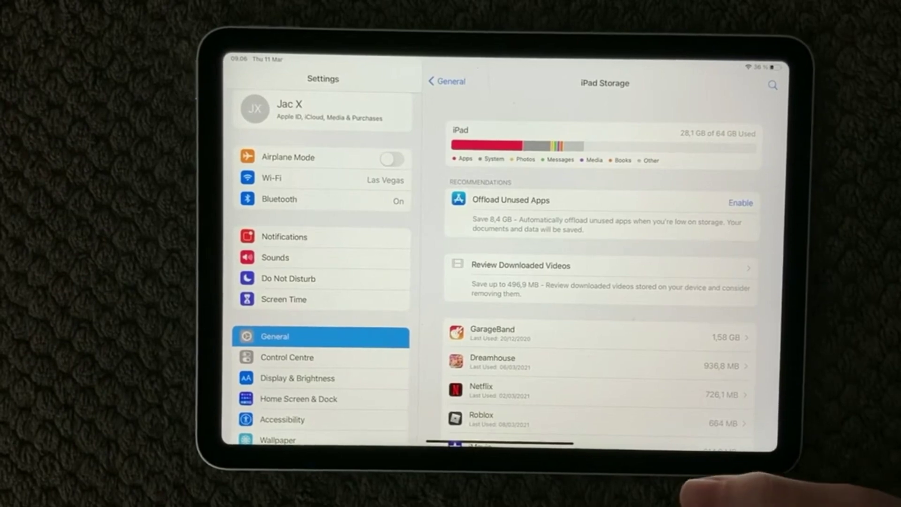
pyautogui.scroll(-1, 602, 281)
pyautogui.scroll(-4, 641, 339)
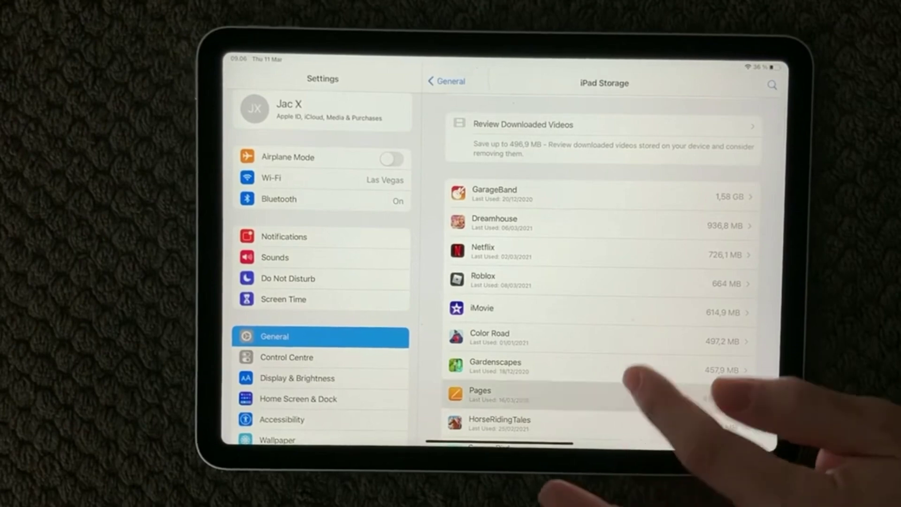
pyautogui.scroll(-3, 691, 394)
pyautogui.scroll(-6, 602, 282)
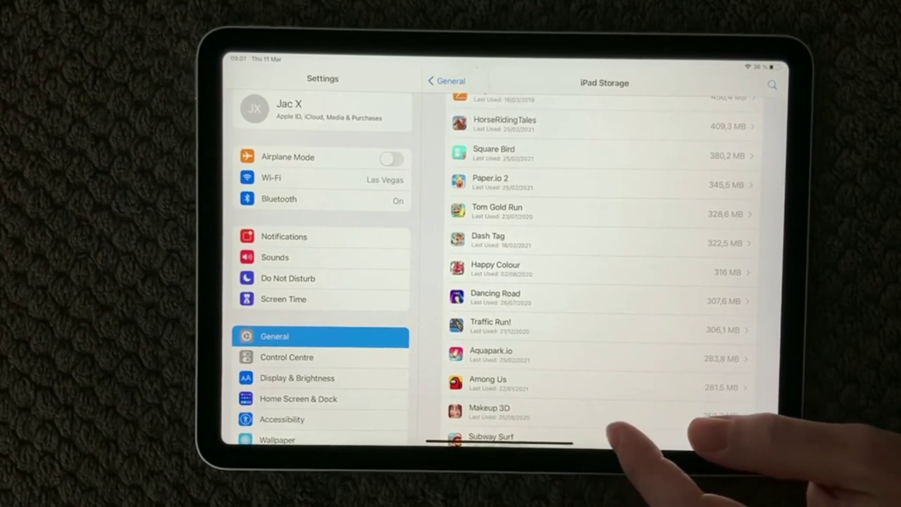
pyautogui.scroll(-8, 602, 281)
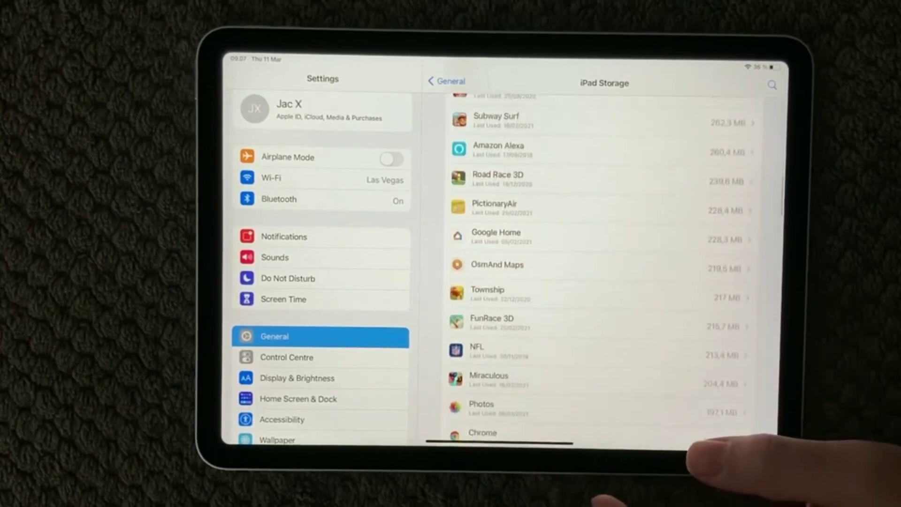
pyautogui.scroll(1, 634, 409)
pyautogui.scroll(-3, 634, 394)
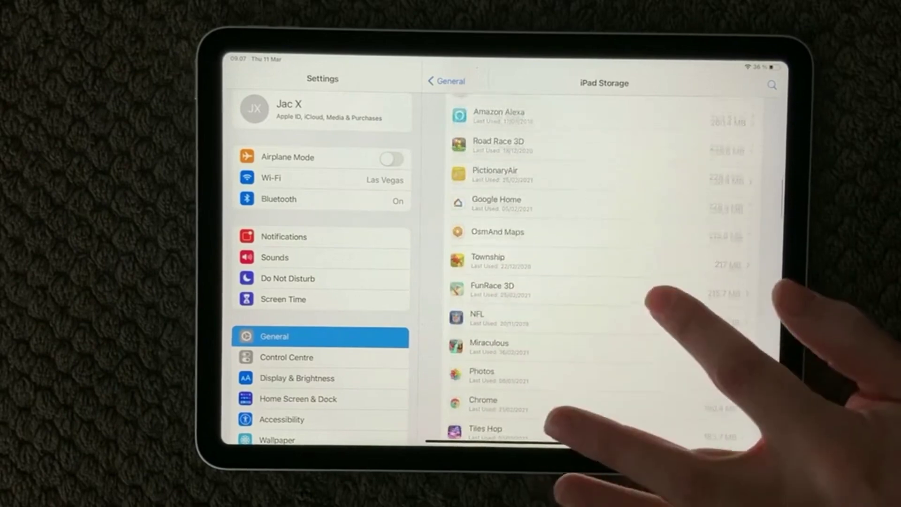
# Step: Offload the NFL app, keeping its 700 KB of documents and data
pyautogui.click(634, 312)
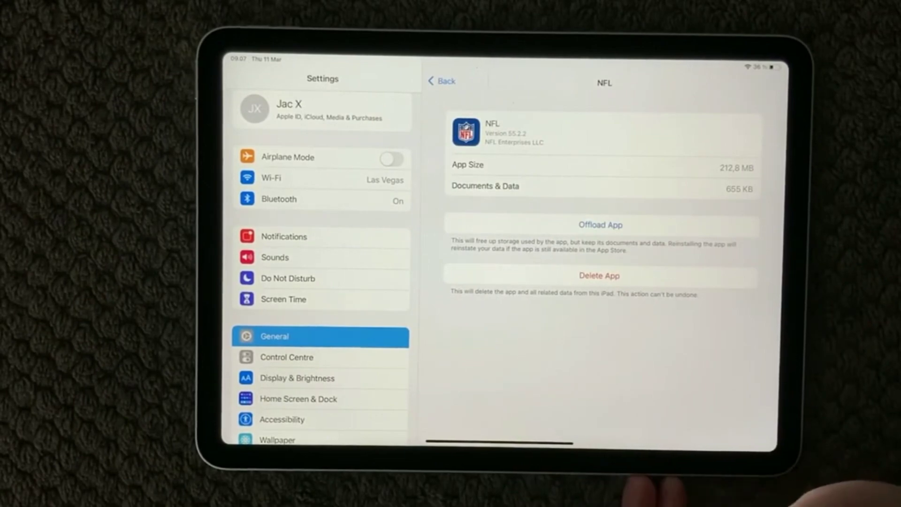
pyautogui.click(601, 225)
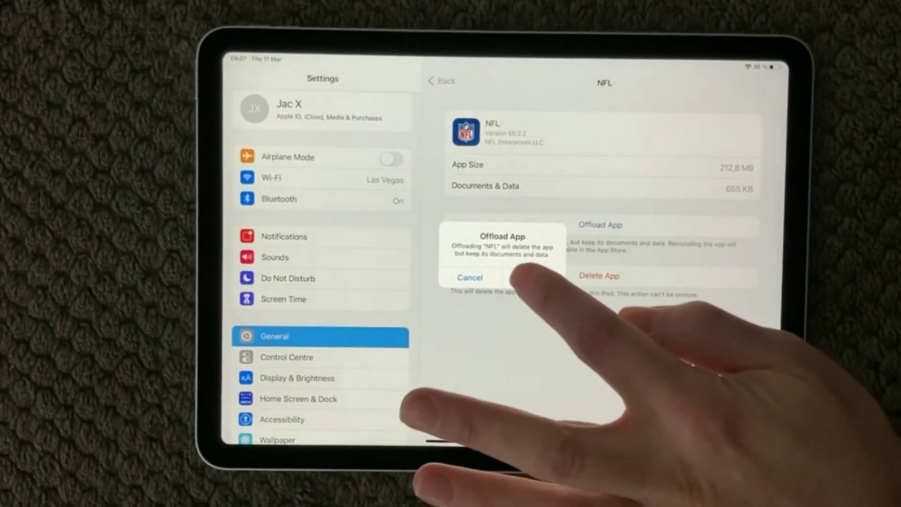
pyautogui.click(533, 278)
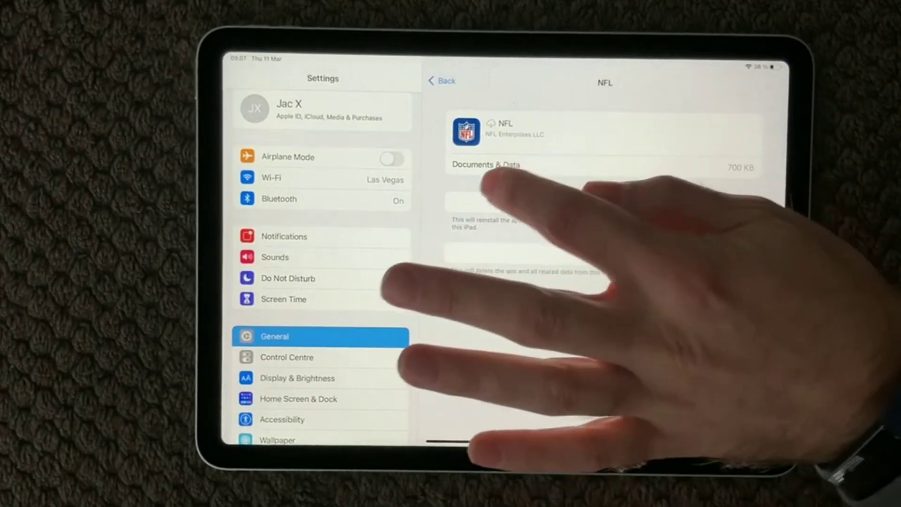
# Step: Check Tiles Hop's storage details, then return to the iPad Storage list (27.9 GB used)
pyautogui.click(442, 80)
pyautogui.scroll(-1, 606, 296)
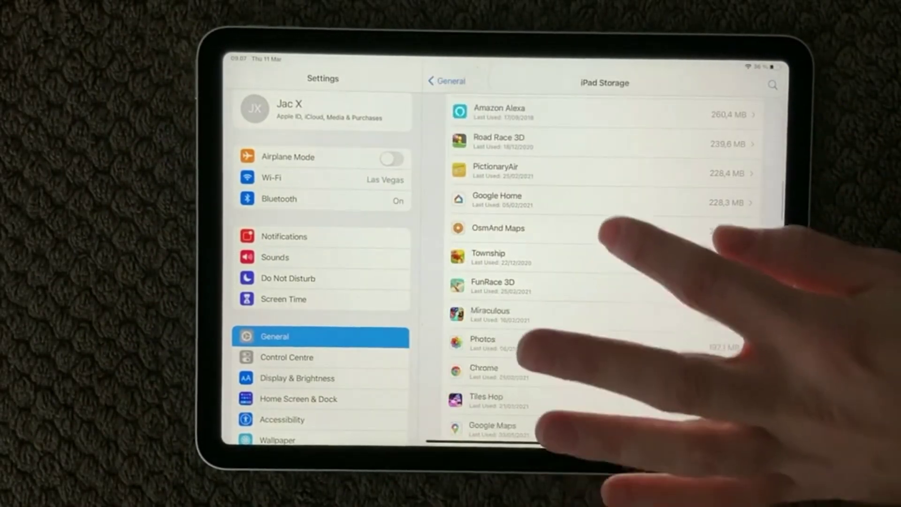
pyautogui.scroll(-3, 606, 296)
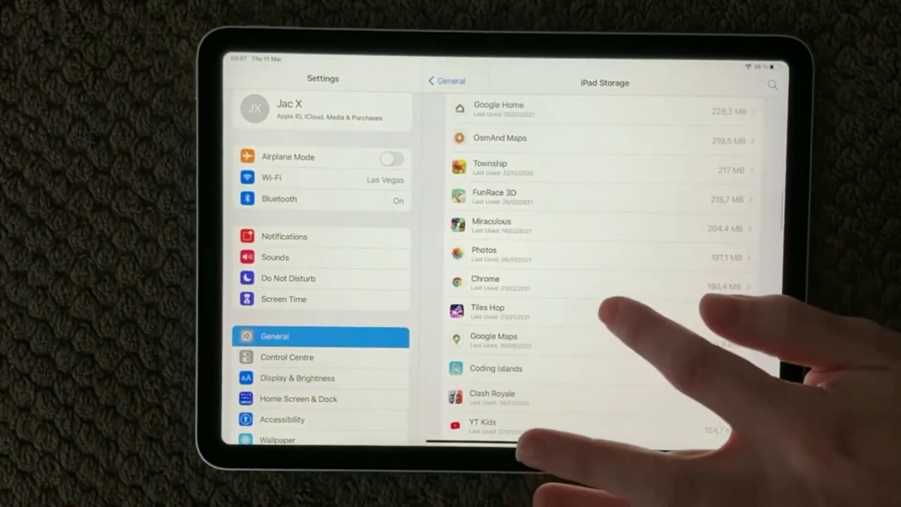
pyautogui.click(600, 307)
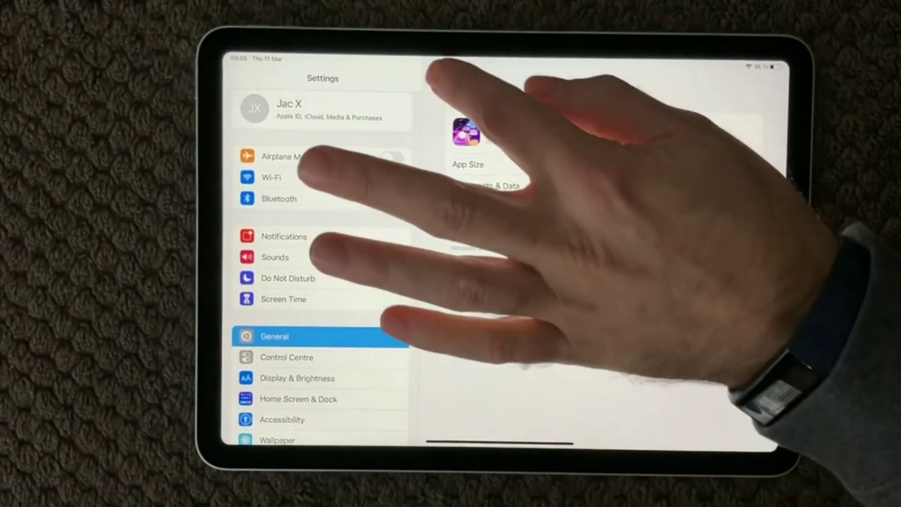
pyautogui.click(443, 81)
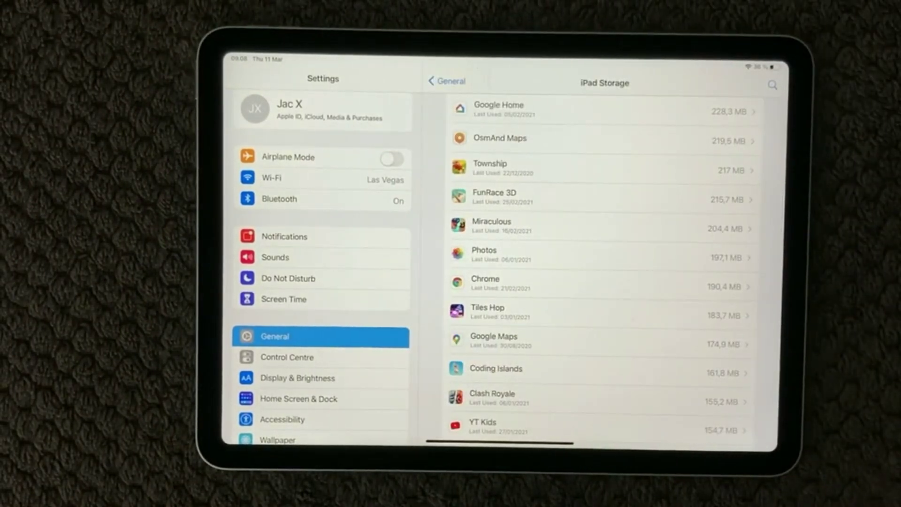
pyautogui.scroll(10, 602, 268)
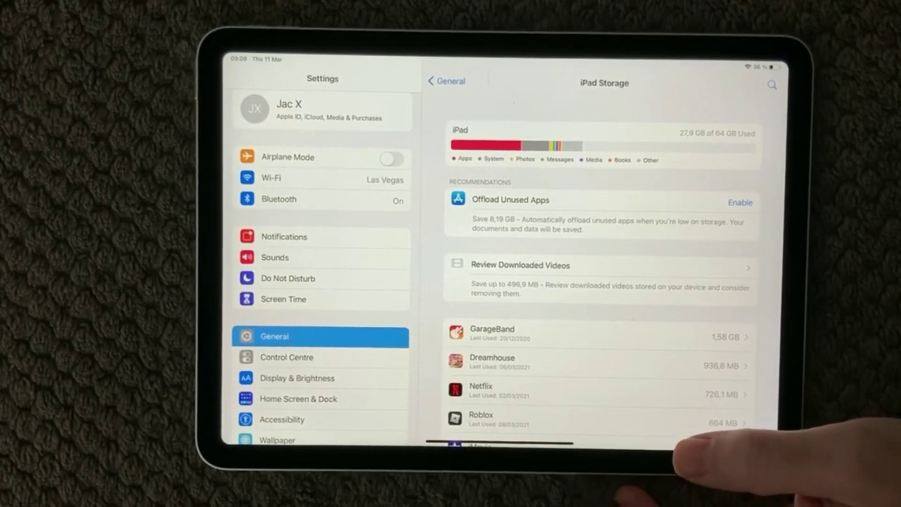
# Step: Go to General's Software Update, which offers iPadOS 14.4.1 (118.1 MB)
pyautogui.click(394, 339)
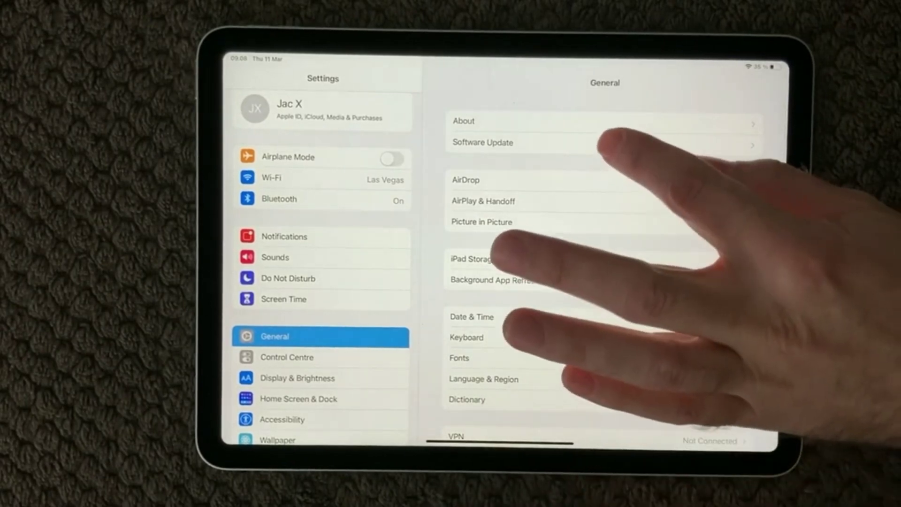
pyautogui.click(585, 143)
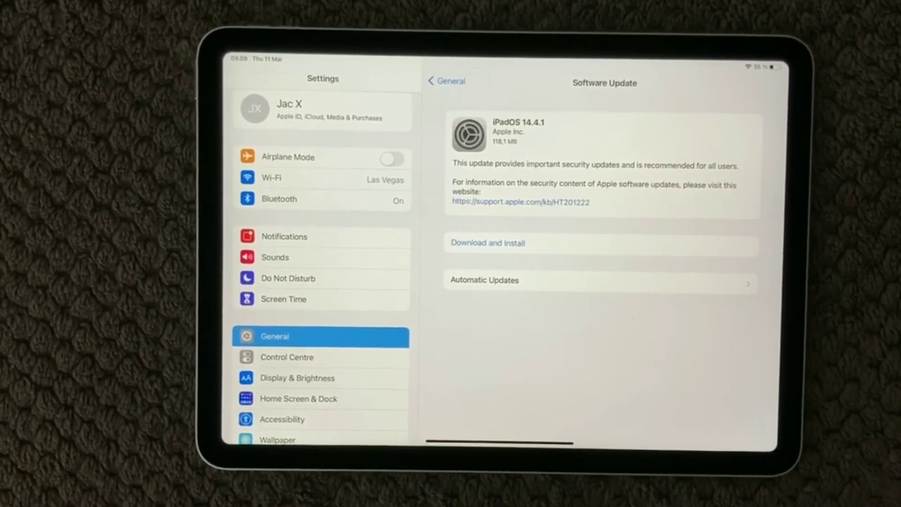
pyautogui.scroll(-2, 320, 353)
pyautogui.scroll(-4, 322, 317)
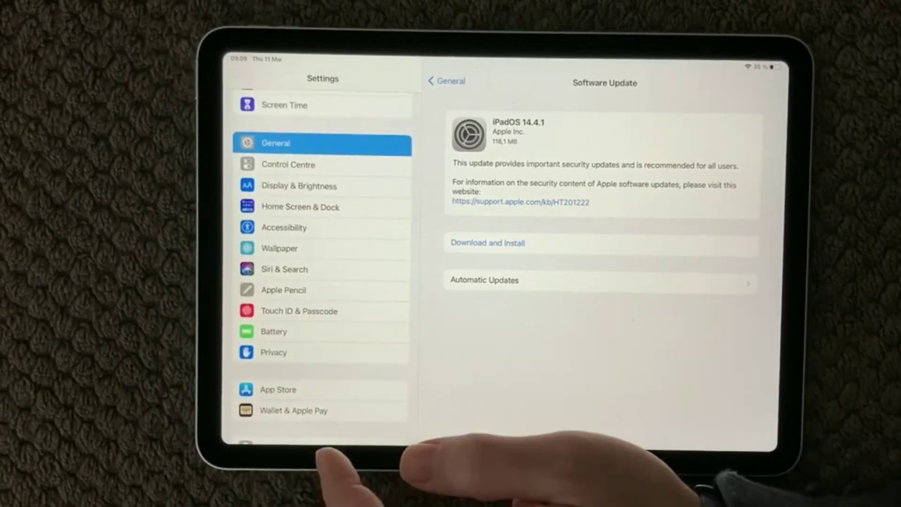
pyautogui.scroll(-2, 322, 317)
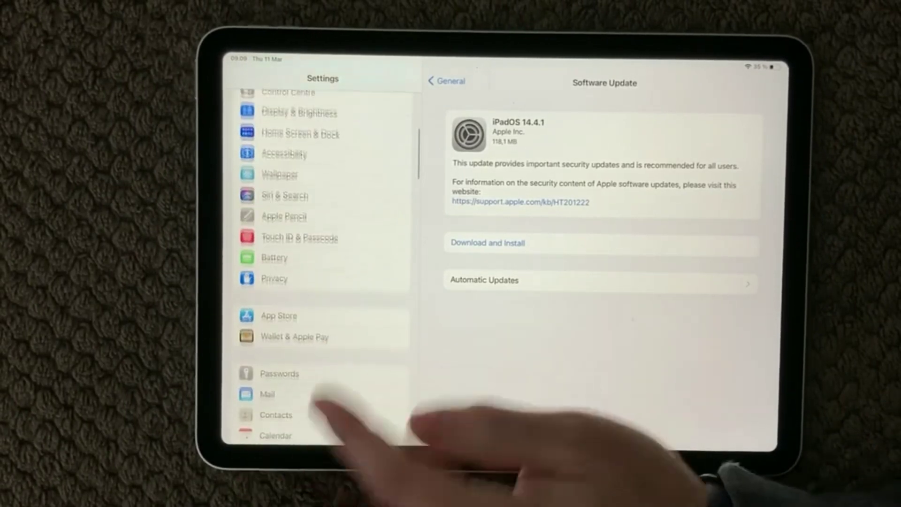
pyautogui.scroll(-2, 321, 317)
pyautogui.scroll(-2, 322, 318)
pyautogui.scroll(-1, 323, 317)
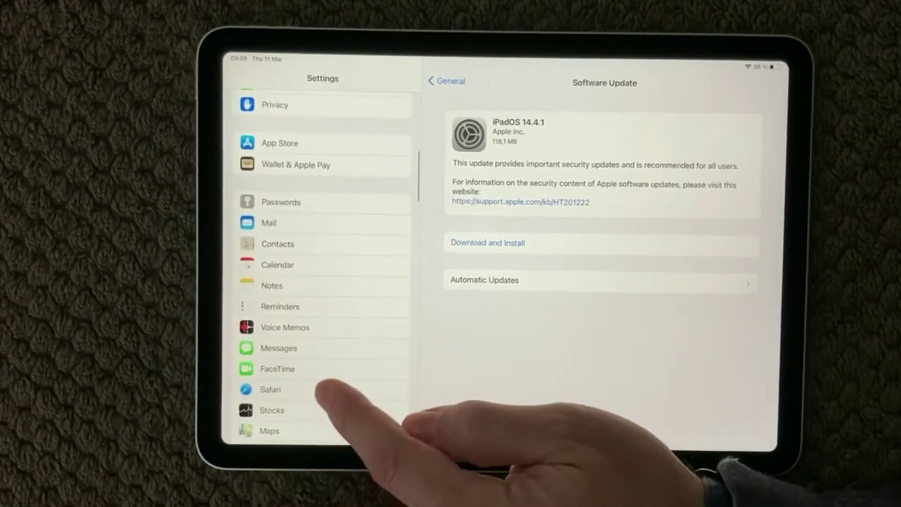
# Step: Go to Safari's settings page in the Settings sidebar
pyautogui.click(346, 389)
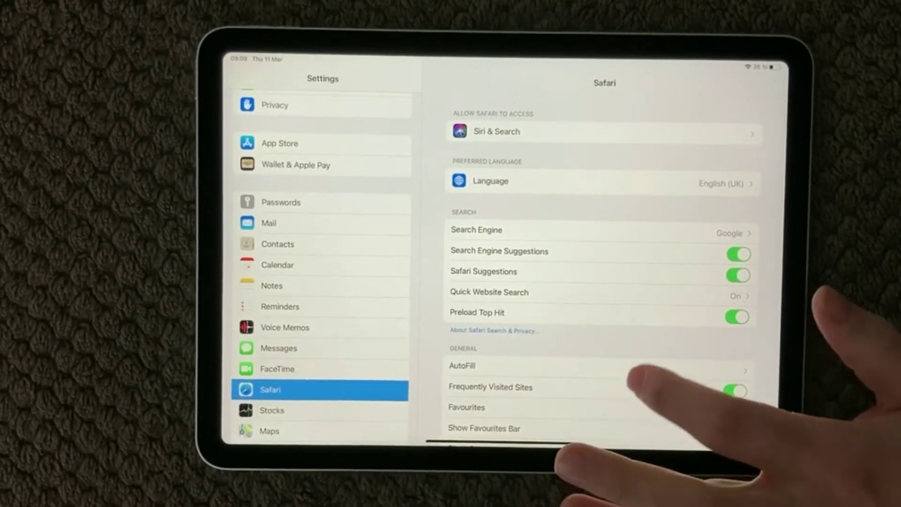
pyautogui.scroll(-3, 634, 380)
pyautogui.scroll(-1, 648, 377)
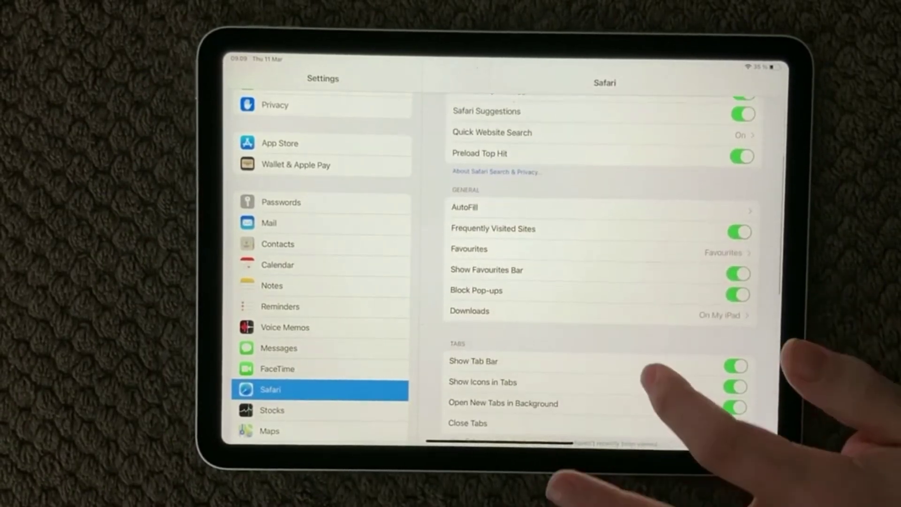
pyautogui.scroll(-5, 649, 377)
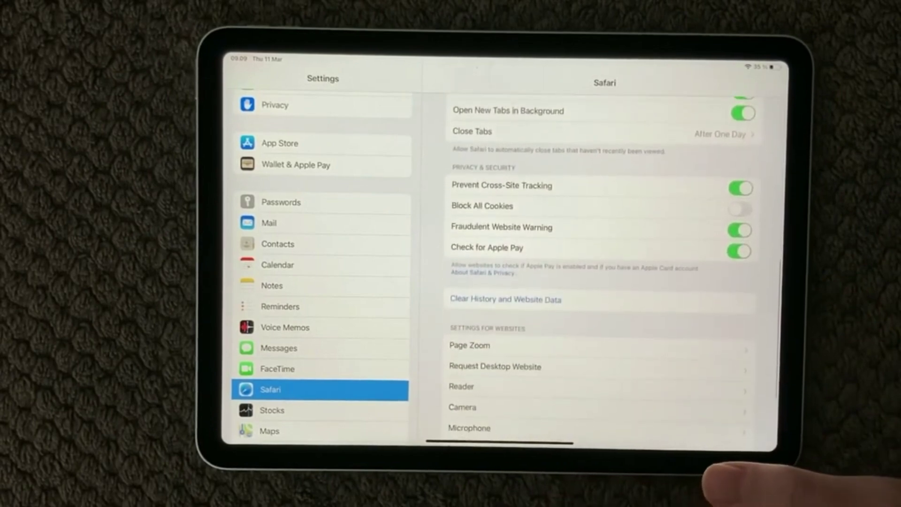
pyautogui.scroll(-2, 669, 366)
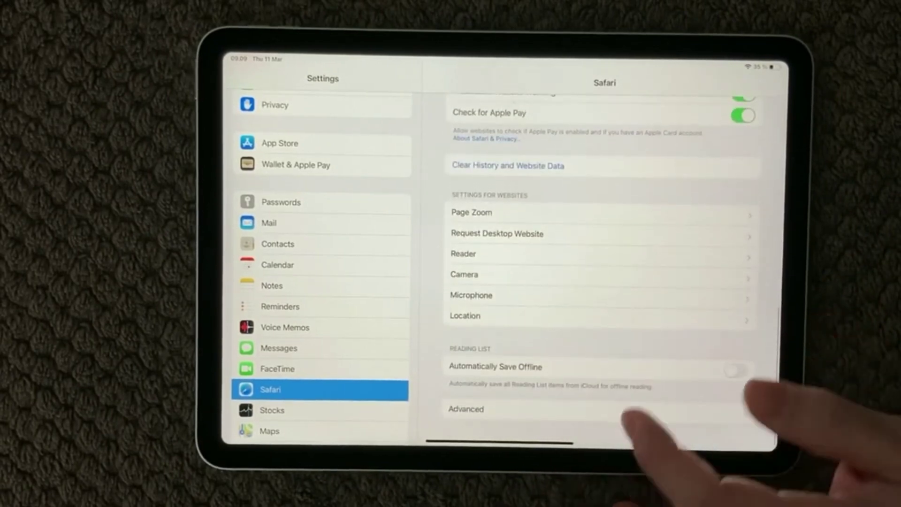
pyautogui.scroll(1, 634, 380)
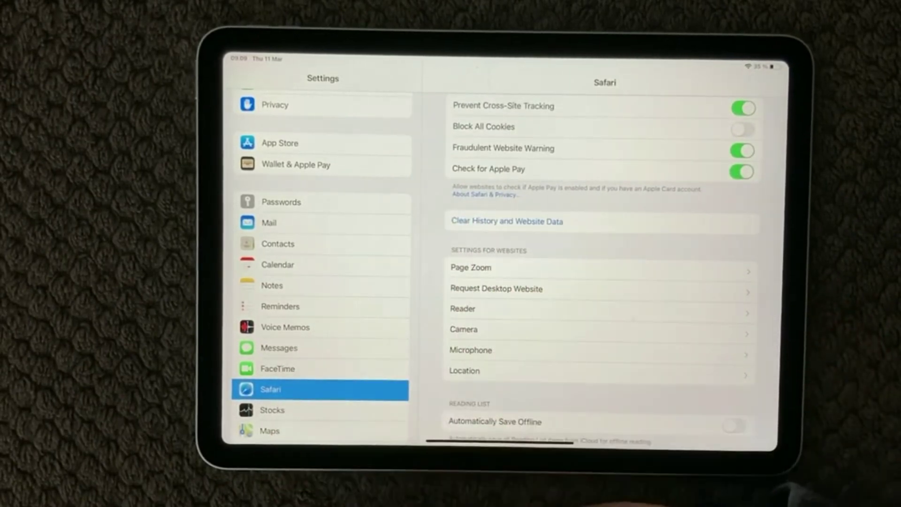
# Step: Clear Safari's history, cookies and browsing data, confirming with Clear
pyautogui.click(507, 221)
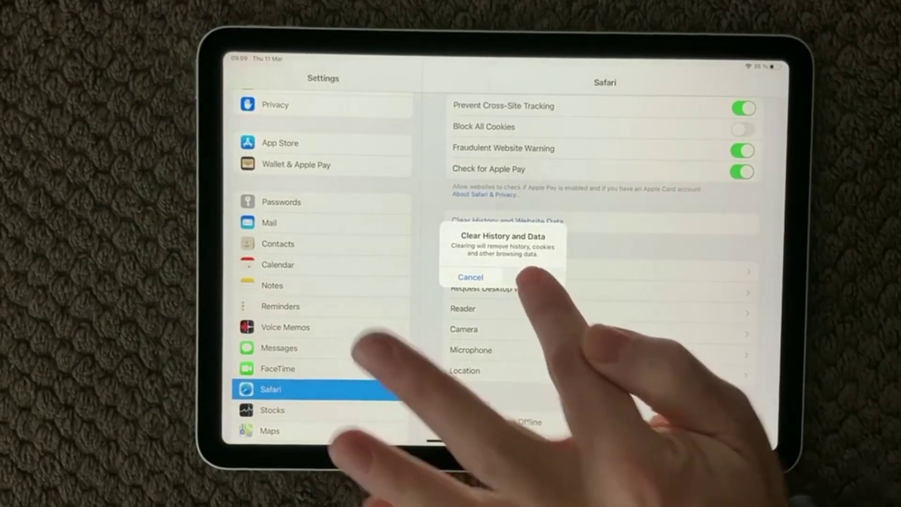
pyautogui.click(535, 277)
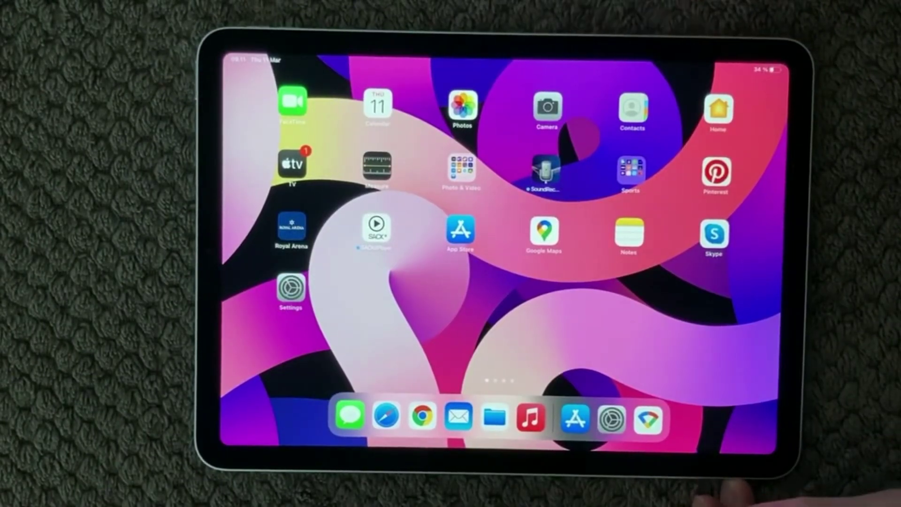
# Step: Bring Settings back on screen and go to the Privacy page
pyautogui.moveTo(380, 331); pyautogui.dragTo(563, 331)
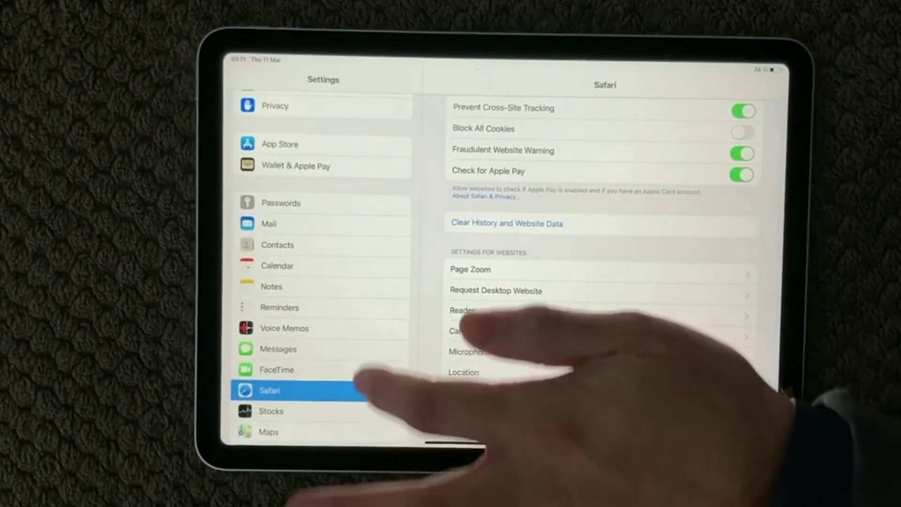
pyautogui.scroll(-5, 321, 282)
pyautogui.scroll(5, 320, 281)
pyautogui.scroll(3, 321, 317)
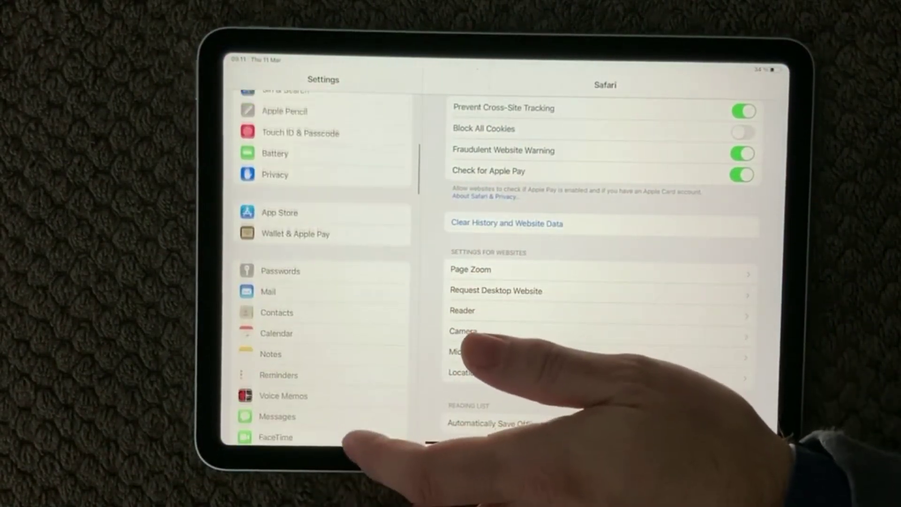
pyautogui.scroll(3, 321, 317)
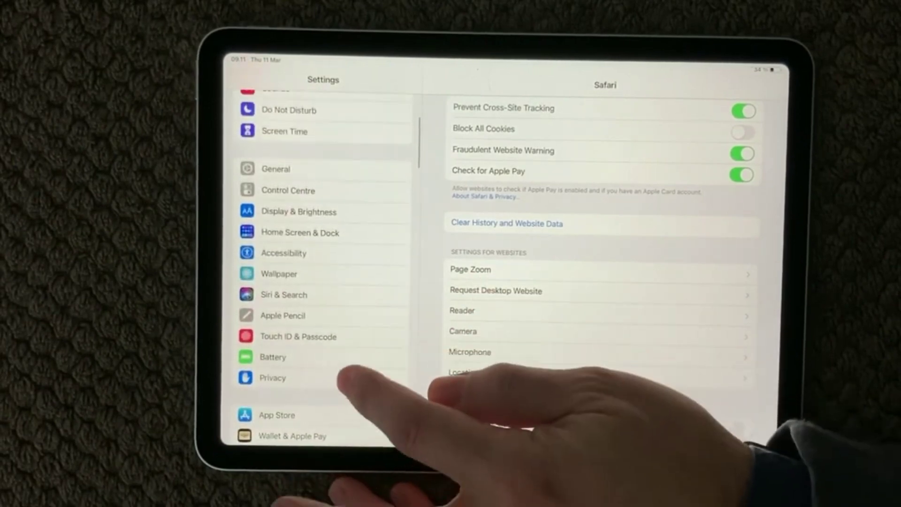
pyautogui.click(310, 377)
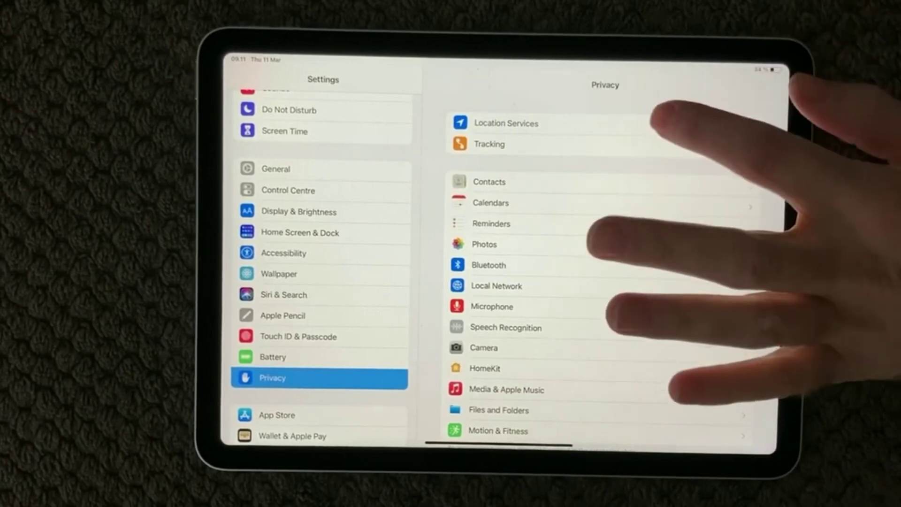
# Step: Go to Location Services from the Privacy page
pyautogui.click(634, 124)
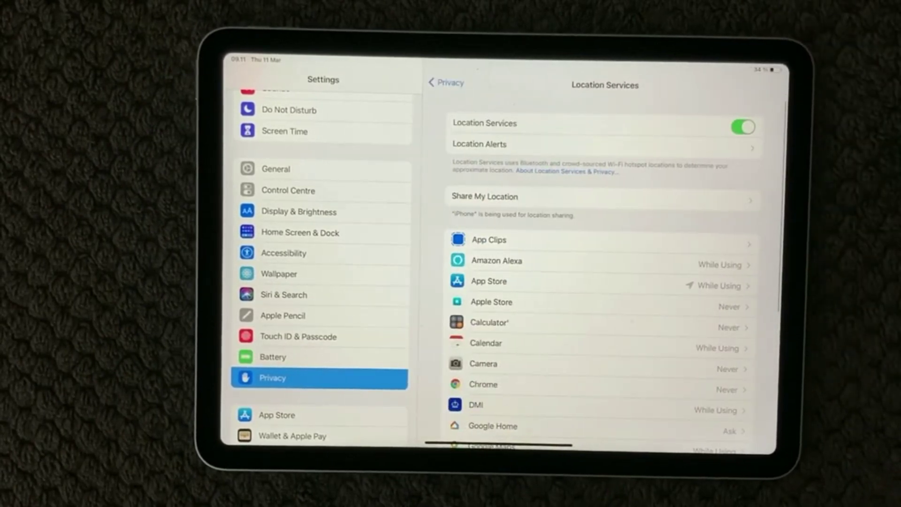
pyautogui.scroll(-5, 599, 281)
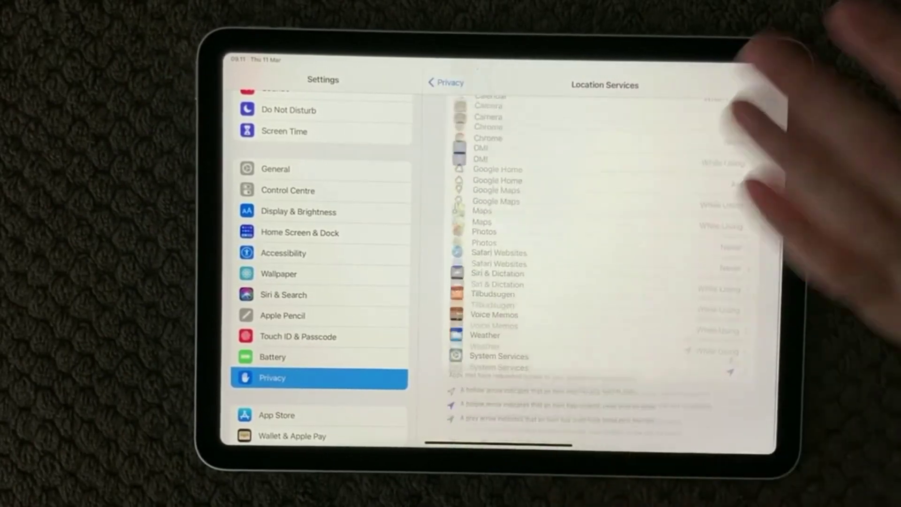
pyautogui.scroll(5, 598, 282)
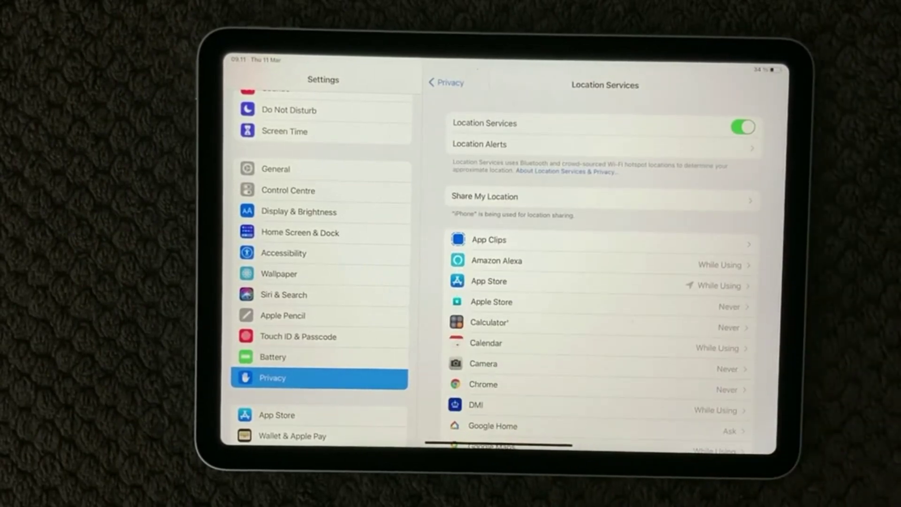
pyautogui.scroll(-3, 606, 317)
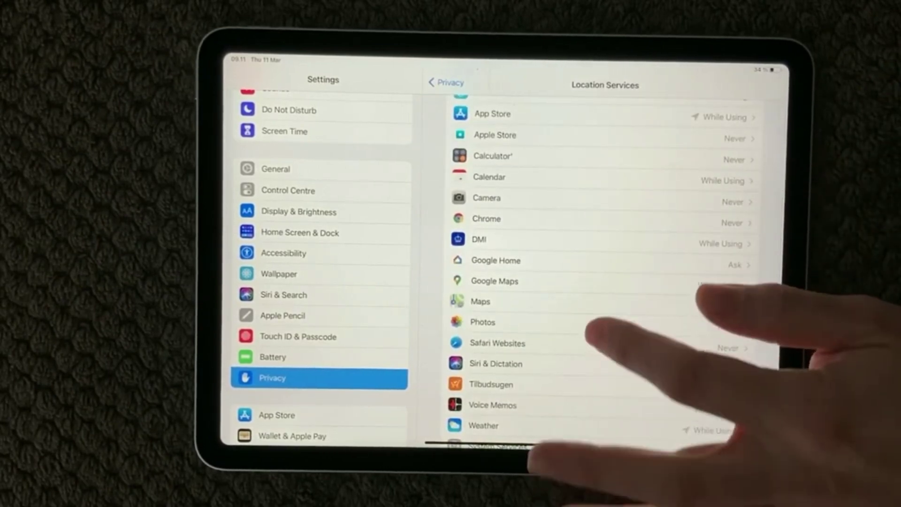
pyautogui.scroll(-2, 606, 282)
pyautogui.scroll(5, 606, 282)
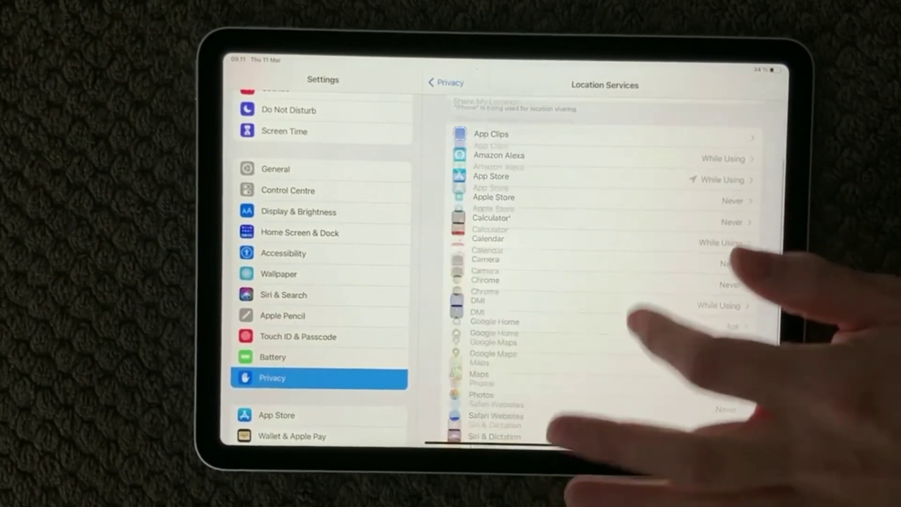
pyautogui.scroll(2, 606, 281)
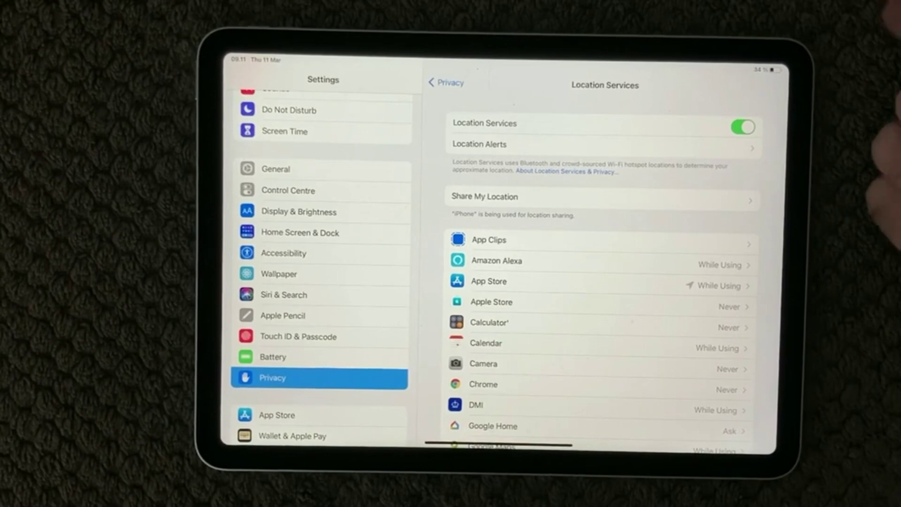
# Step: Switch Location Services off for all apps, confirming Turn Off
pyautogui.click(740, 126)
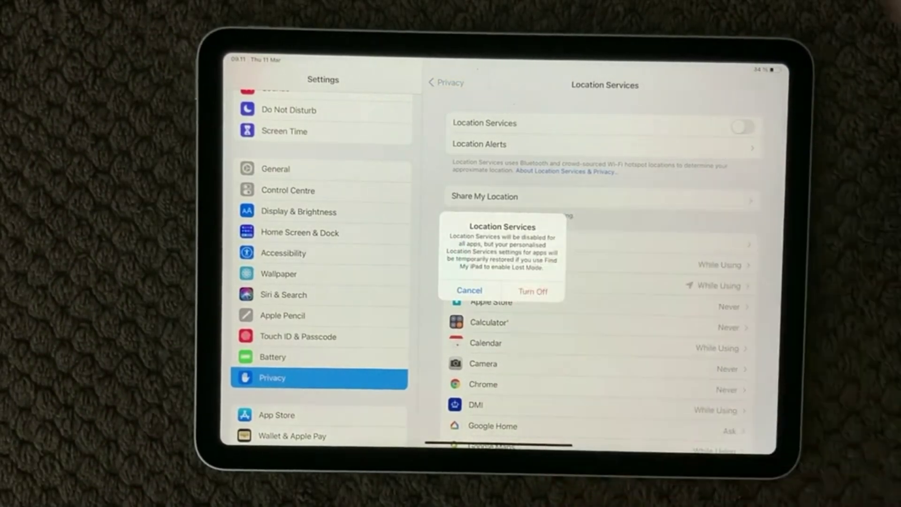
pyautogui.click(533, 290)
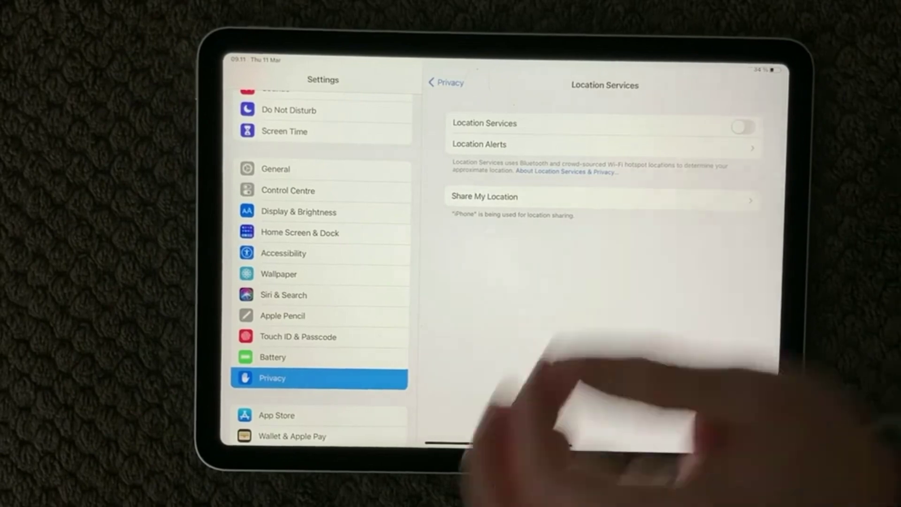
pyautogui.scroll(5, 320, 282)
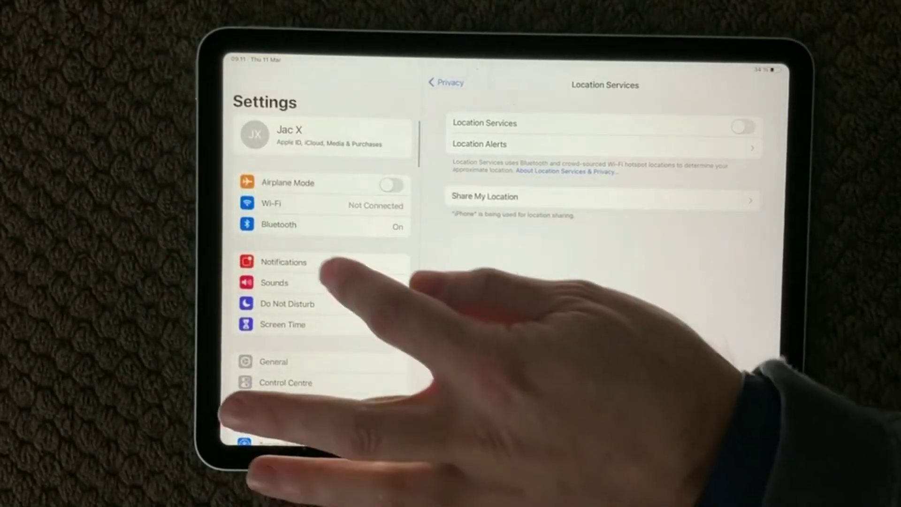
# Step: In Notifications, confirm Show Previews is still Always, then return to the per-app notification list
pyautogui.click(317, 265)
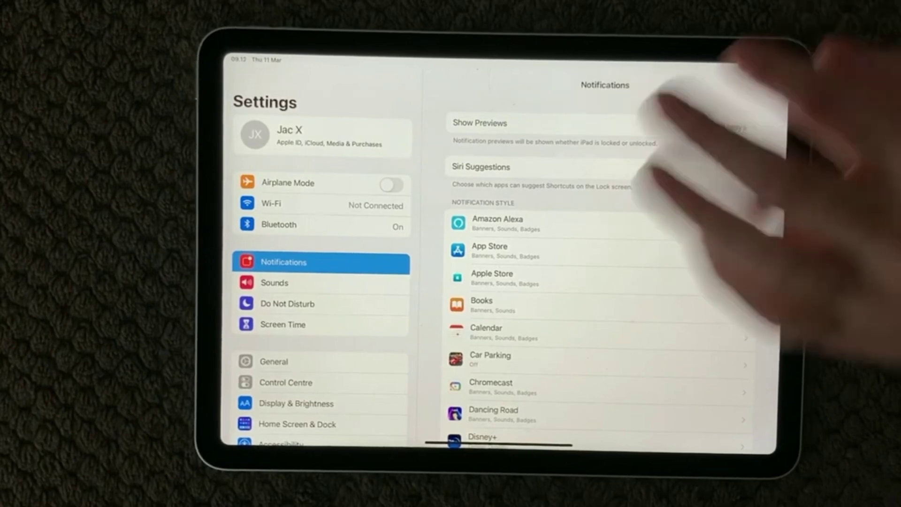
pyautogui.click(599, 123)
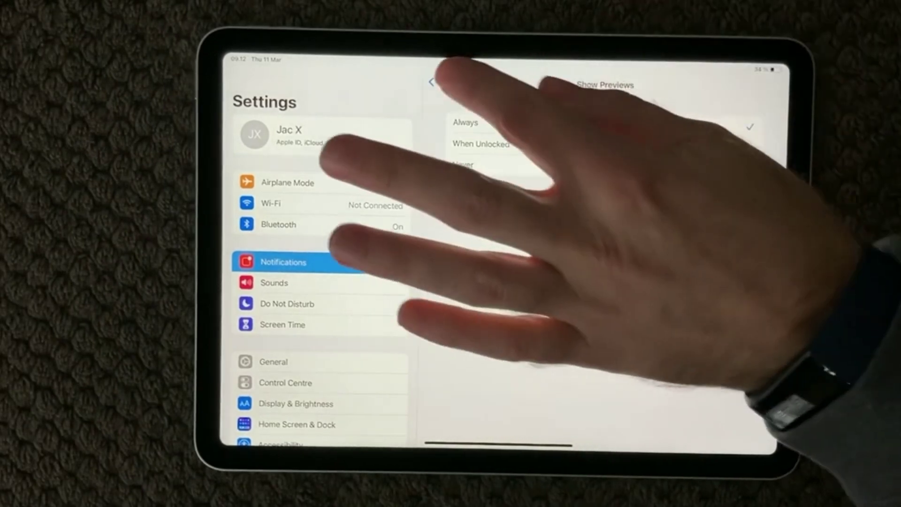
pyautogui.click(457, 82)
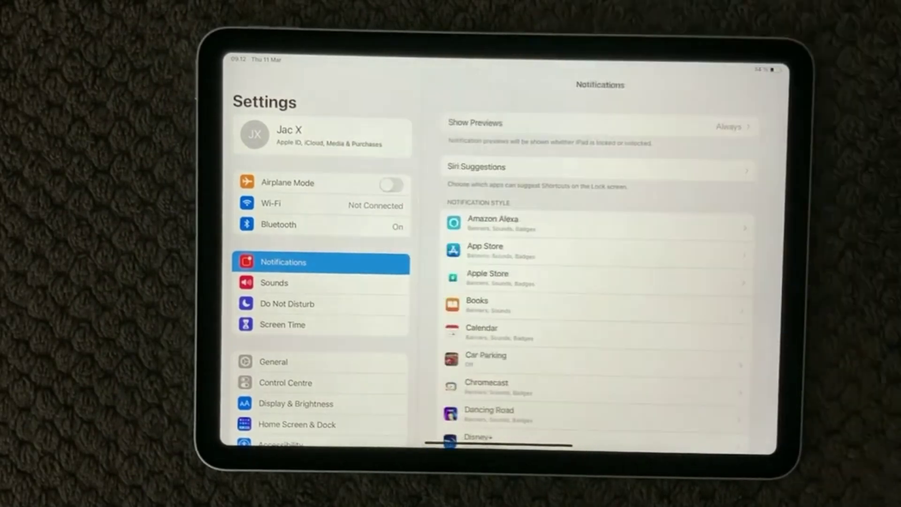
pyautogui.scroll(-15, 651, 317)
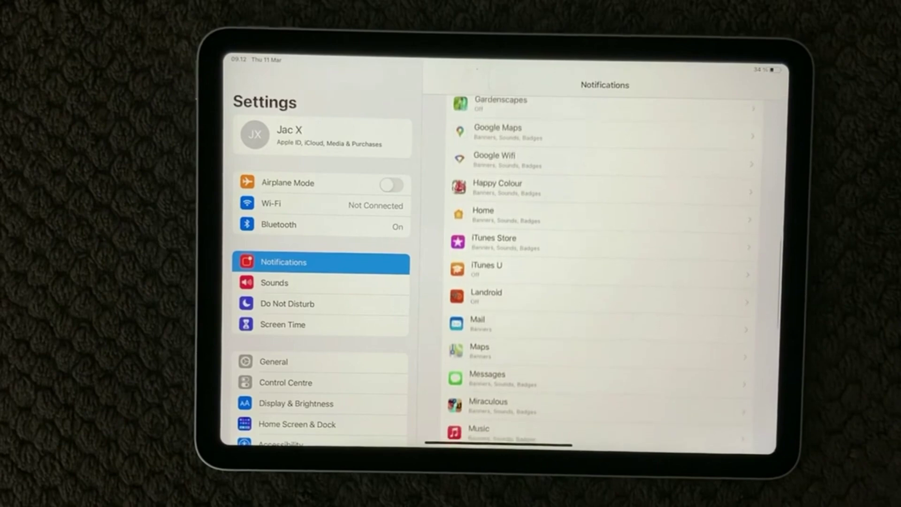
pyautogui.scroll(5, 669, 317)
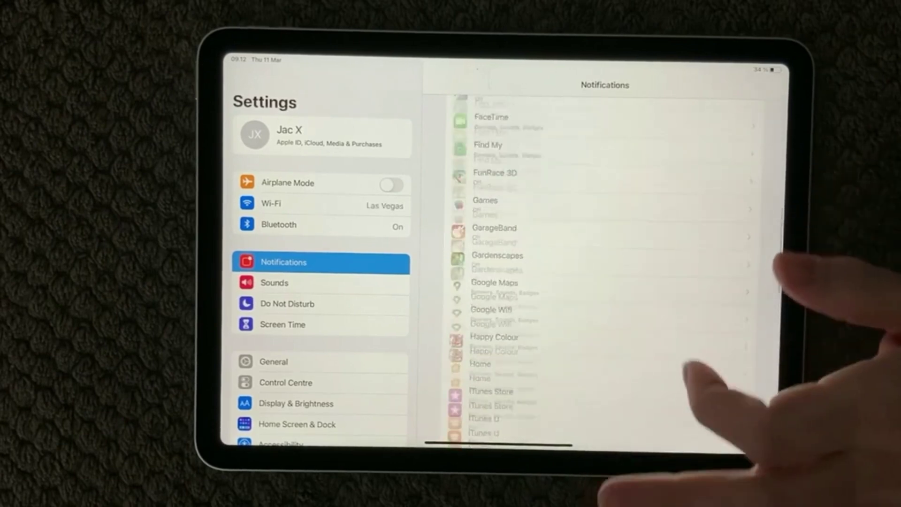
pyautogui.scroll(5, 687, 374)
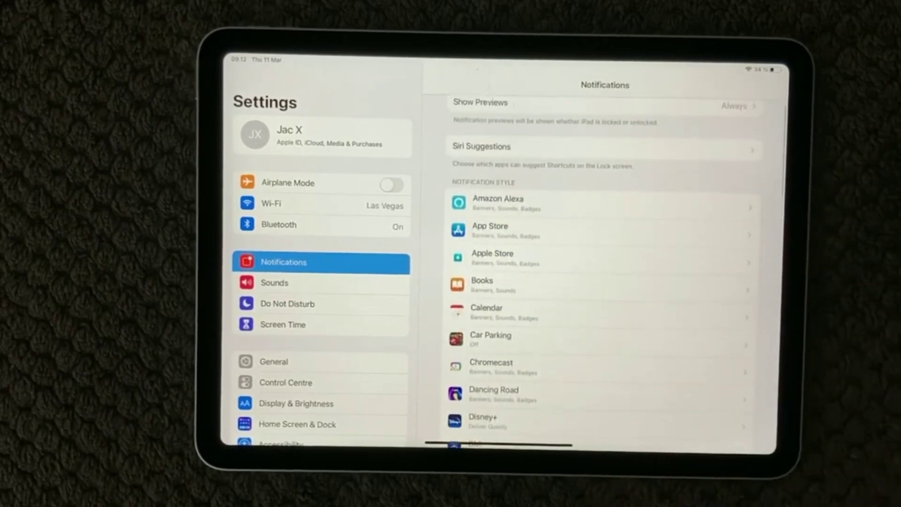